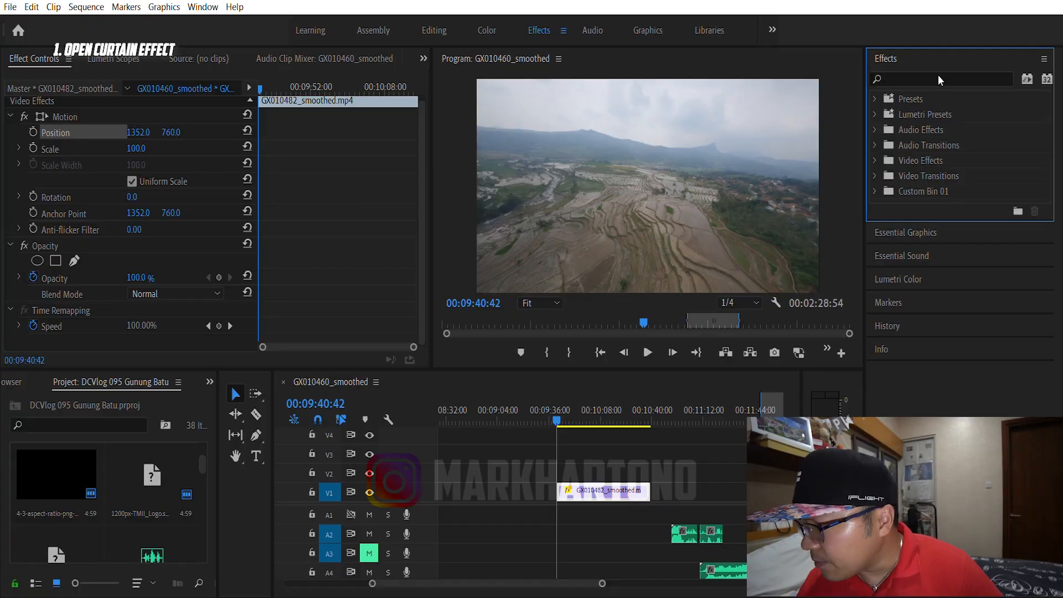
Step: Find the Crop video effect and apply it to the GX010482_smoothed clip on V1
{"action": "left_click", "coordinate": [938, 79]}
{"action": "type", "text": "crop"}
{"action": "left_click_drag", "start_coordinate": [921, 190], "coordinate": [597, 490]}
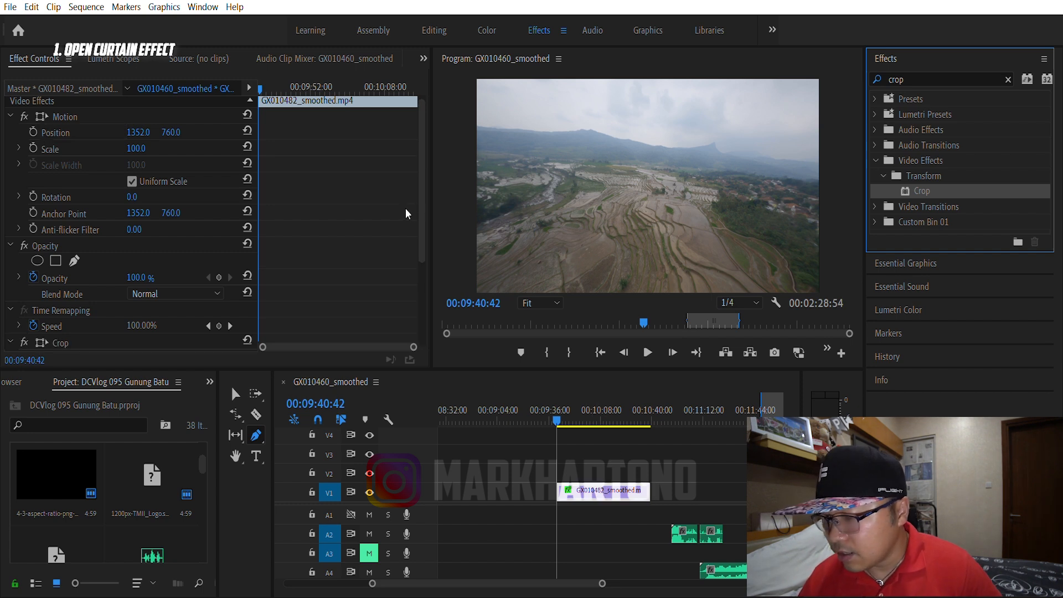
Step: Set the Crop effect's Top and Bottom to 50% with keyframes at the start of the clip
{"action": "scroll", "coordinate": [359, 213], "scroll_direction": "down", "scroll_amount": 4}
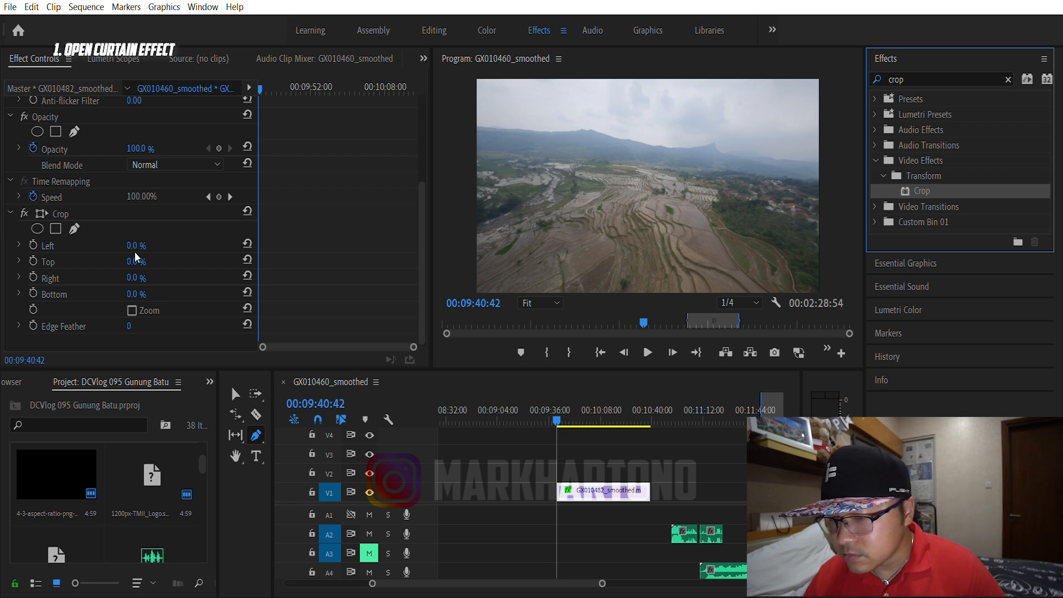
{"action": "left_click_drag", "start_coordinate": [137, 260], "coordinate": [166, 260]}
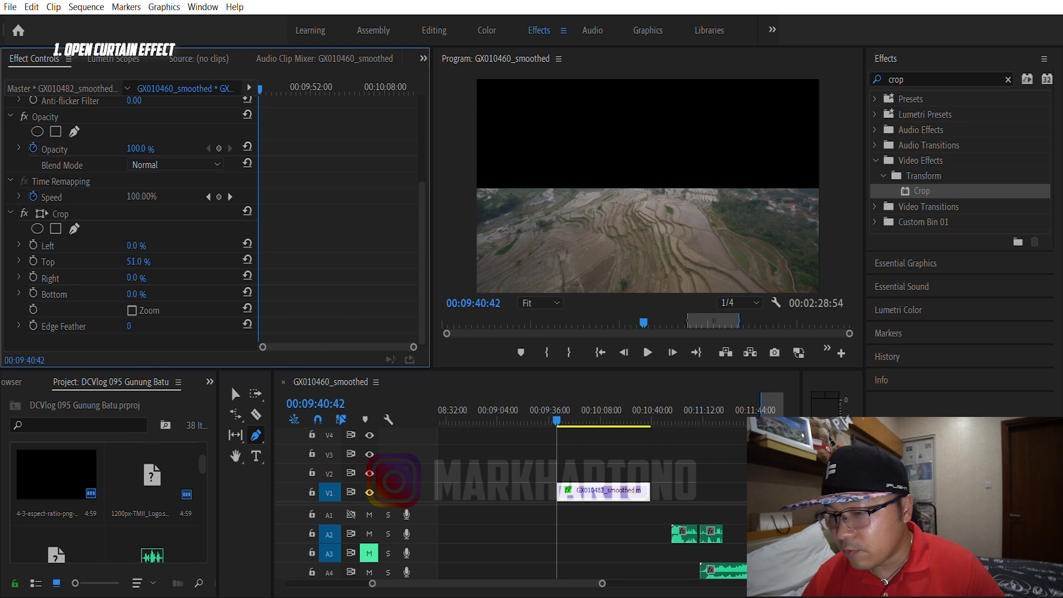
{"action": "left_click_drag", "start_coordinate": [133, 294], "coordinate": [161, 293]}
{"action": "left_click", "coordinate": [136, 293]}
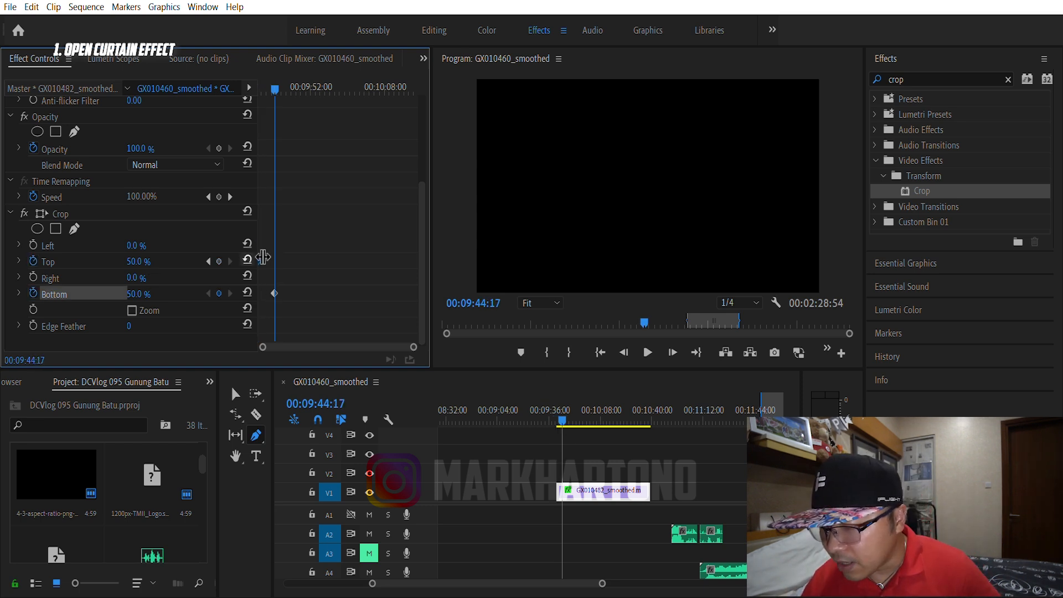
Step: Add Crop keyframes at 00:09:44:17 with Top and Bottom set to 0%, and play back the curtain opening
{"action": "key", "text": "Delete"}
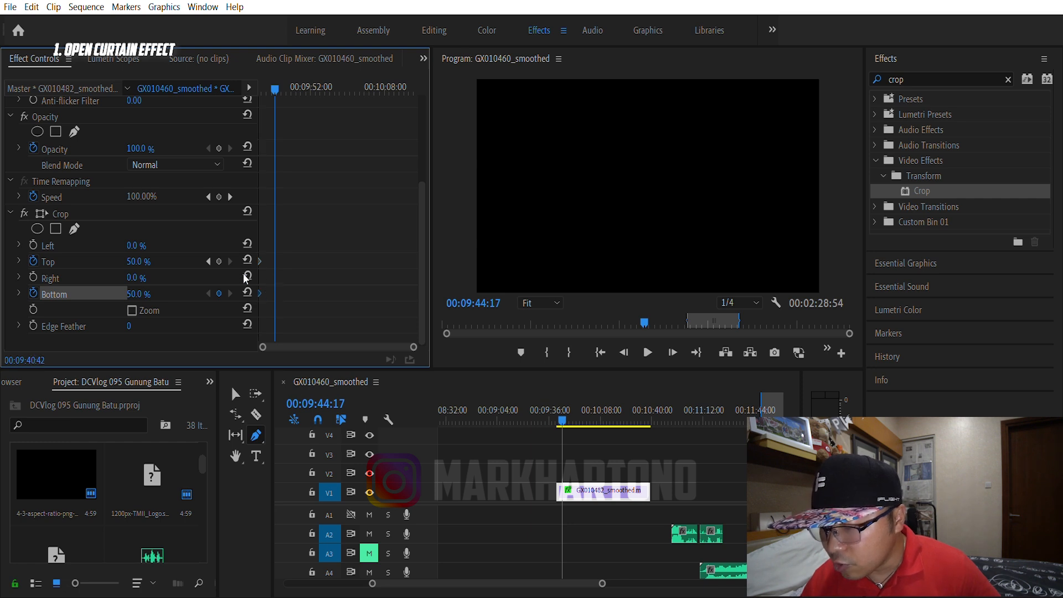
{"action": "key", "text": "Up"}
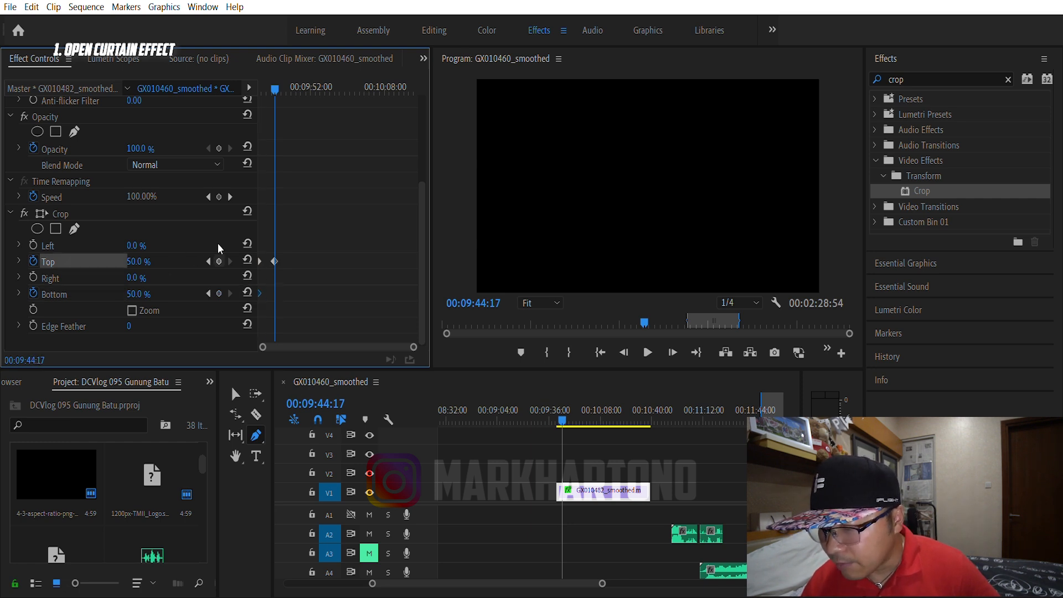
{"action": "left_click", "coordinate": [219, 292]}
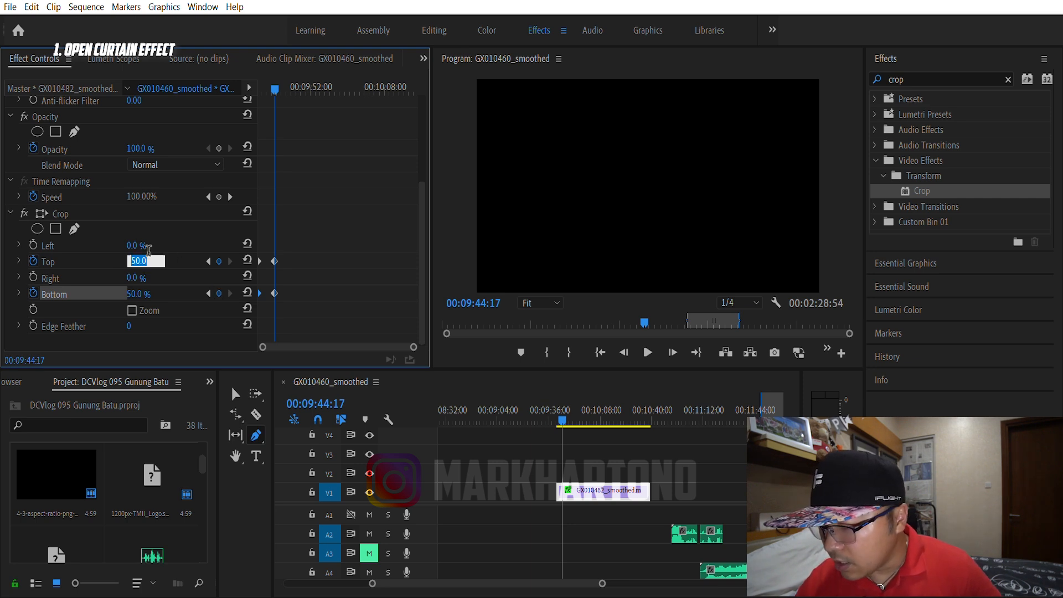
{"action": "key", "text": "Return"}
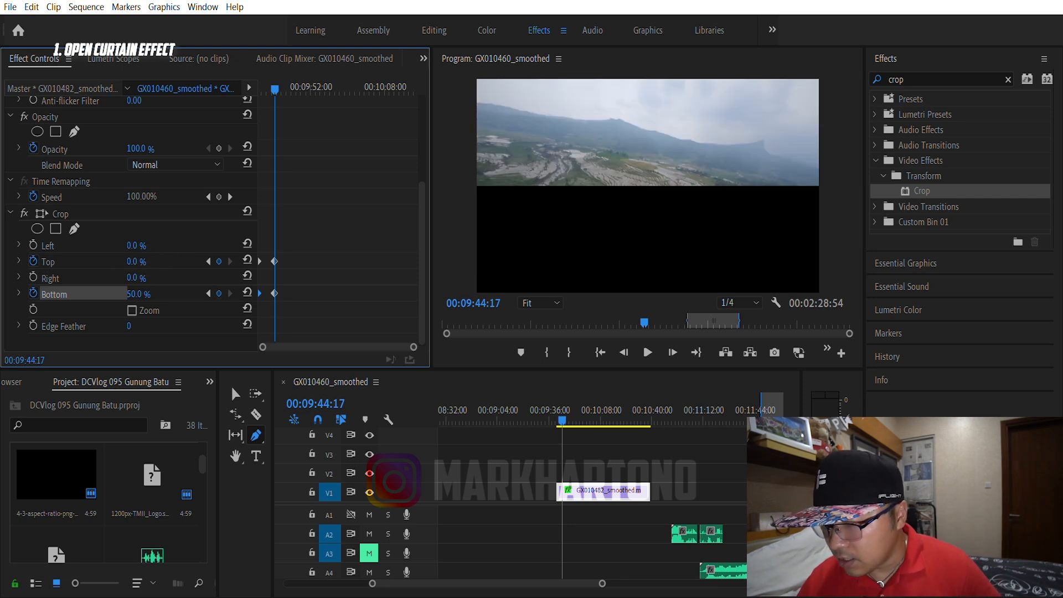
{"action": "type", "text": "0"}
{"action": "key", "text": "Return"}
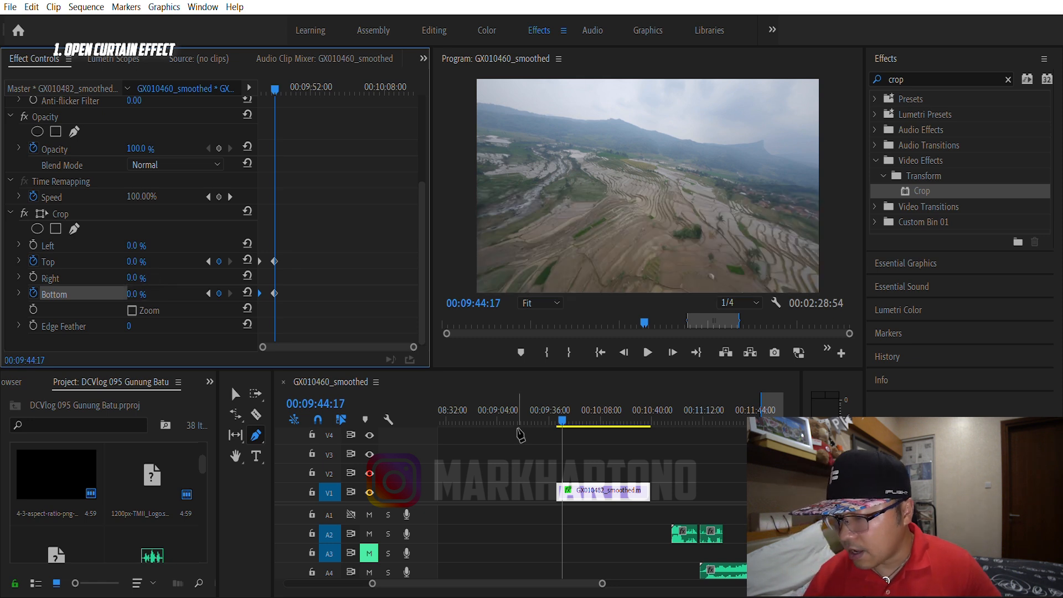
{"action": "left_click_drag", "start_coordinate": [564, 408], "coordinate": [557, 410]}
{"action": "key", "text": "space"}
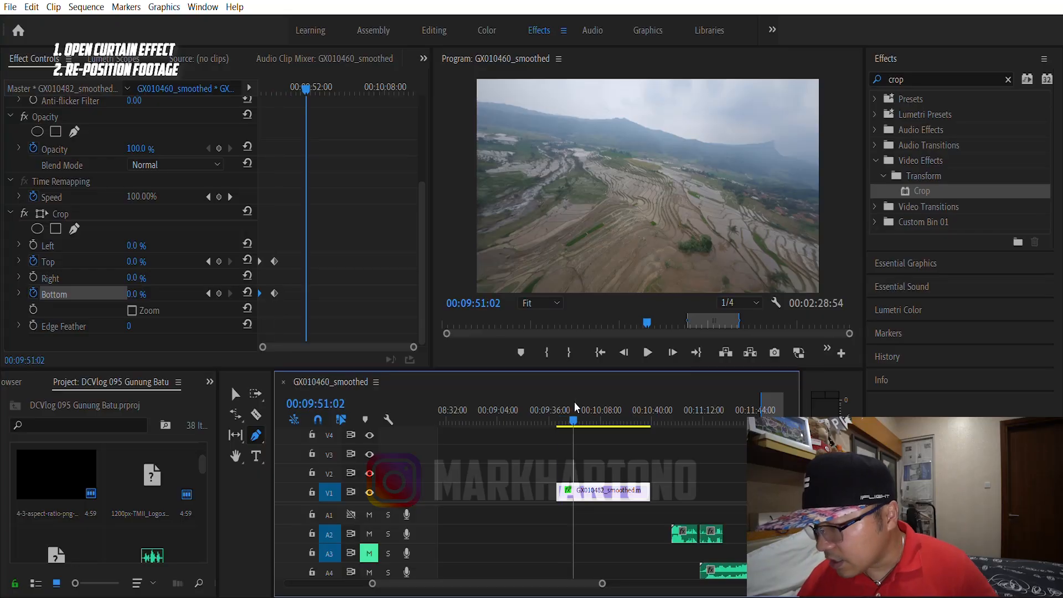
Step: Reframe the clip at 00:10:00:57 by lowering its vertical Position value
{"action": "left_click", "coordinate": [589, 421]}
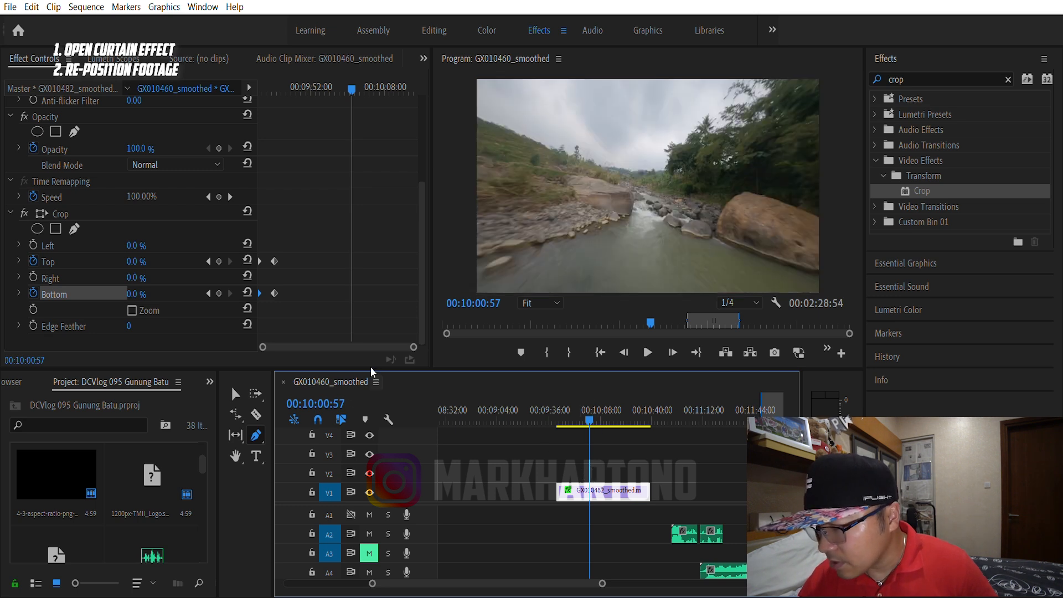
{"action": "scroll", "coordinate": [323, 220], "scroll_direction": "up", "scroll_amount": 4}
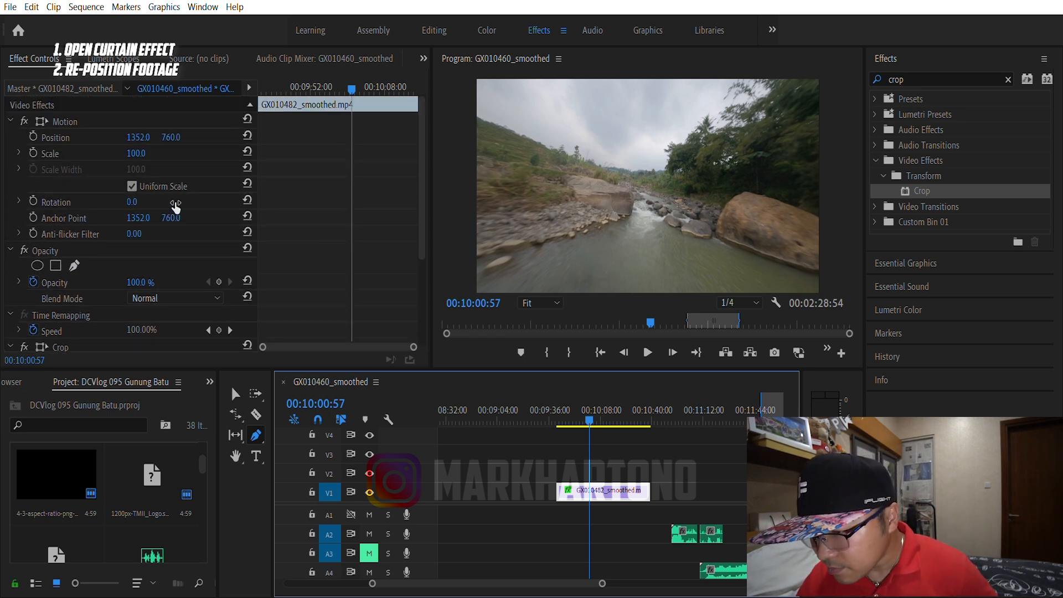
{"action": "left_click_drag", "start_coordinate": [175, 126], "coordinate": [70, 126]}
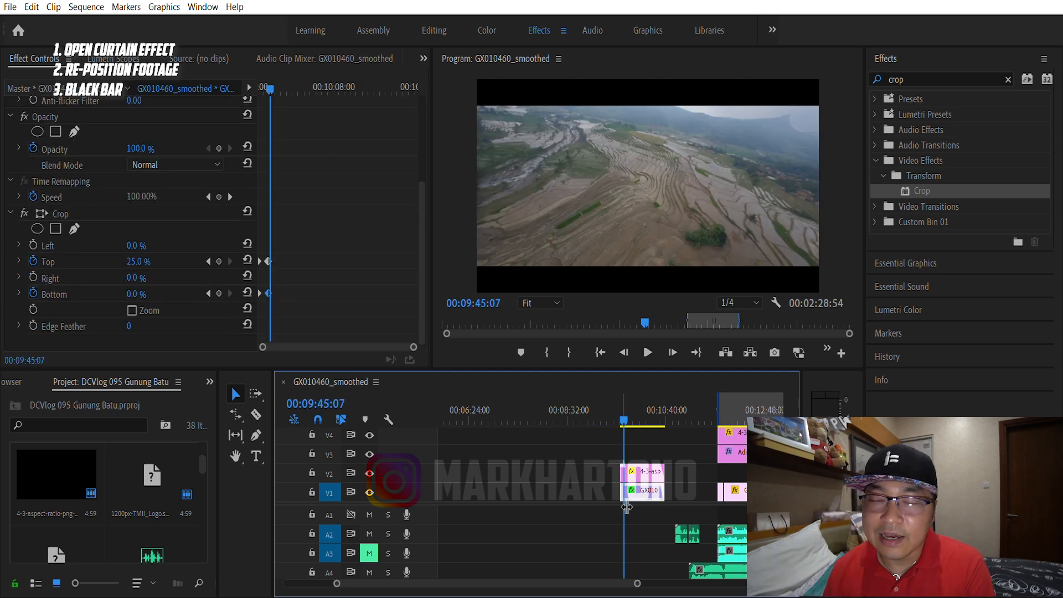
Step: Play back the clip with the black bars from 00:09:45:07, and deselect the clips
{"action": "key", "text": "space"}
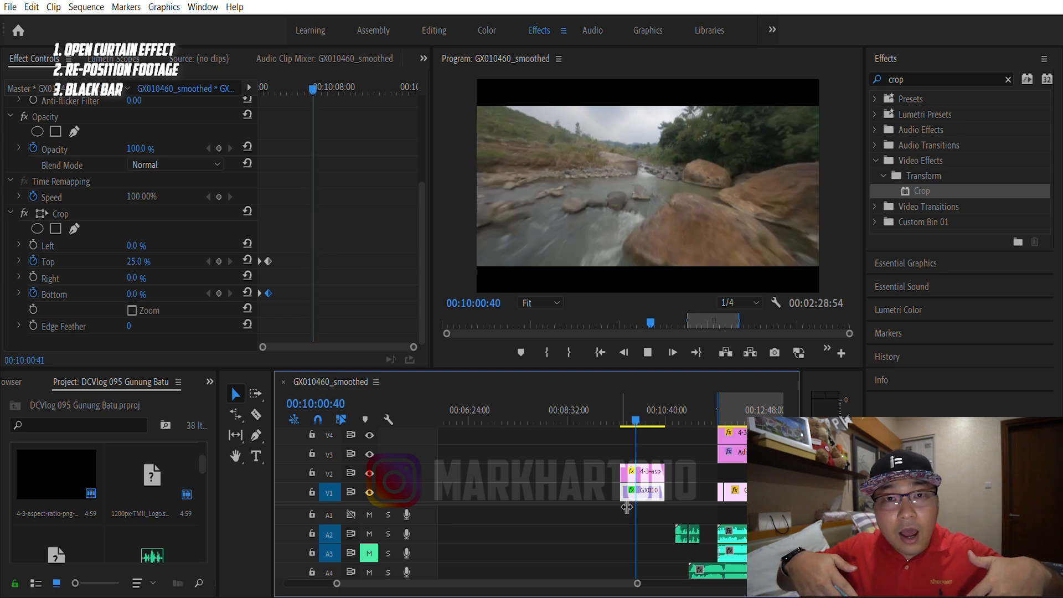
{"action": "key", "text": "space"}
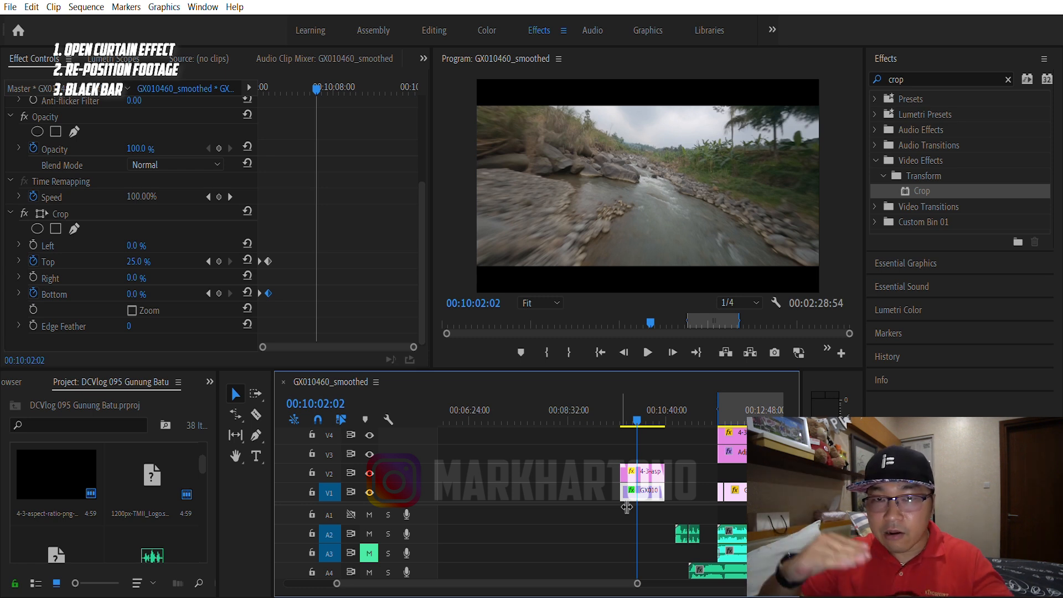
{"action": "left_click", "coordinate": [540, 427]}
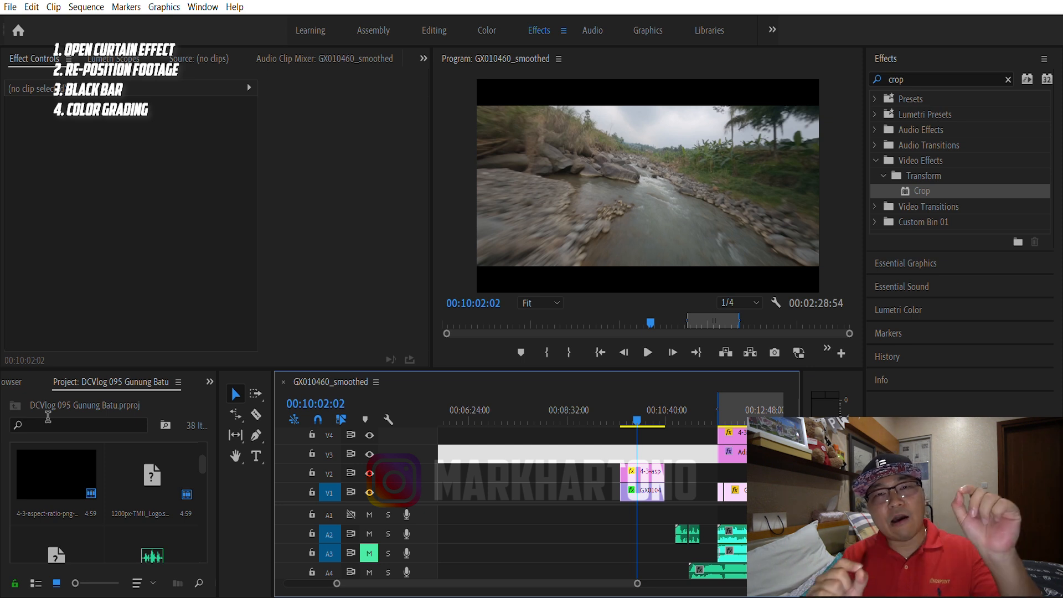
Step: Search the project items for "adj" and select the Adjustment Layer
{"action": "left_click", "coordinate": [130, 422]}
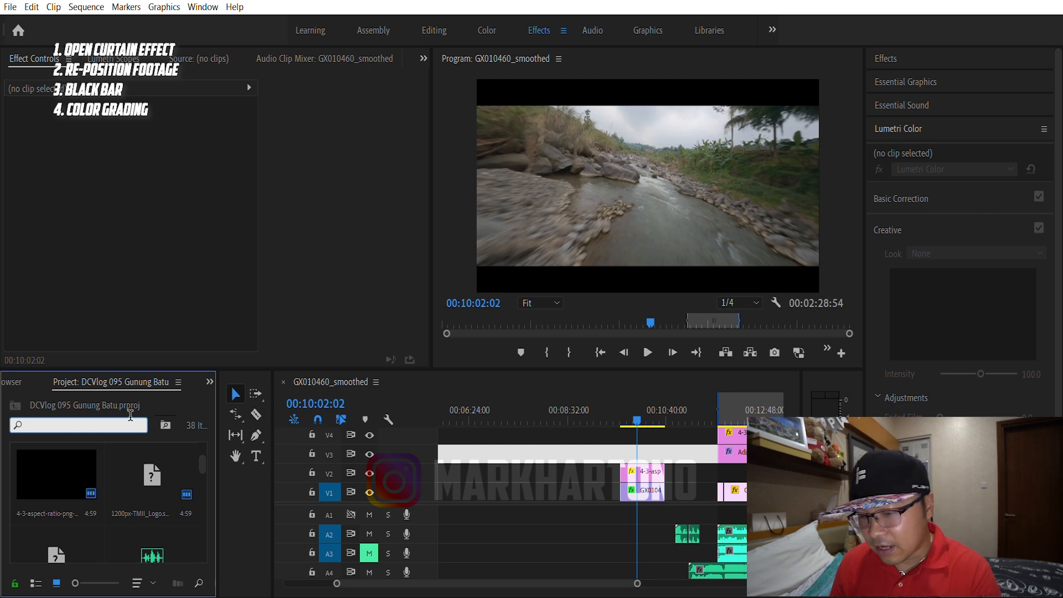
{"action": "type", "text": "adj"}
{"action": "key", "text": "grave"}
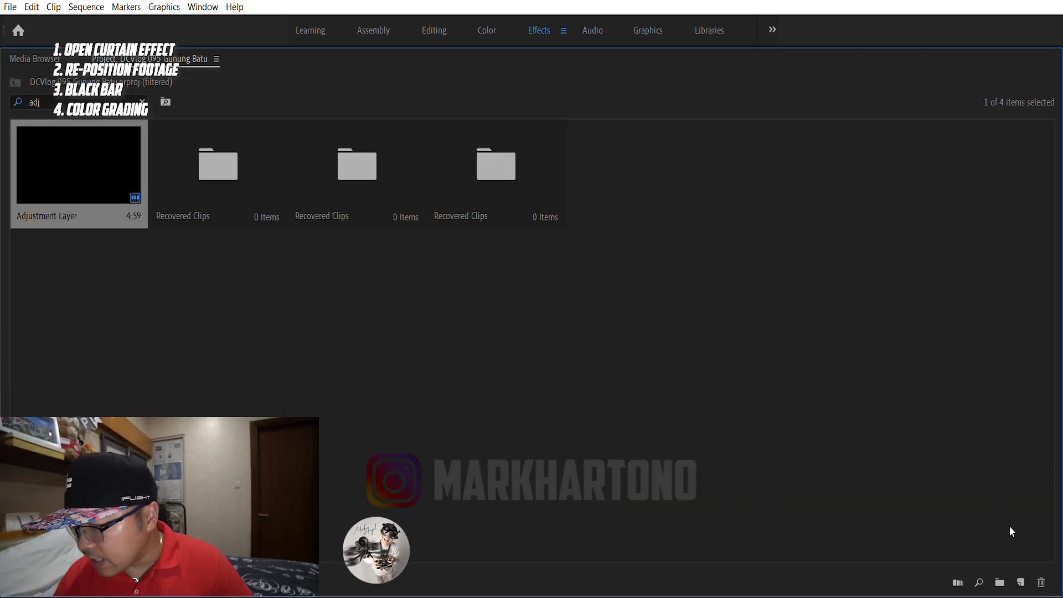
{"action": "left_click", "coordinate": [866, 474]}
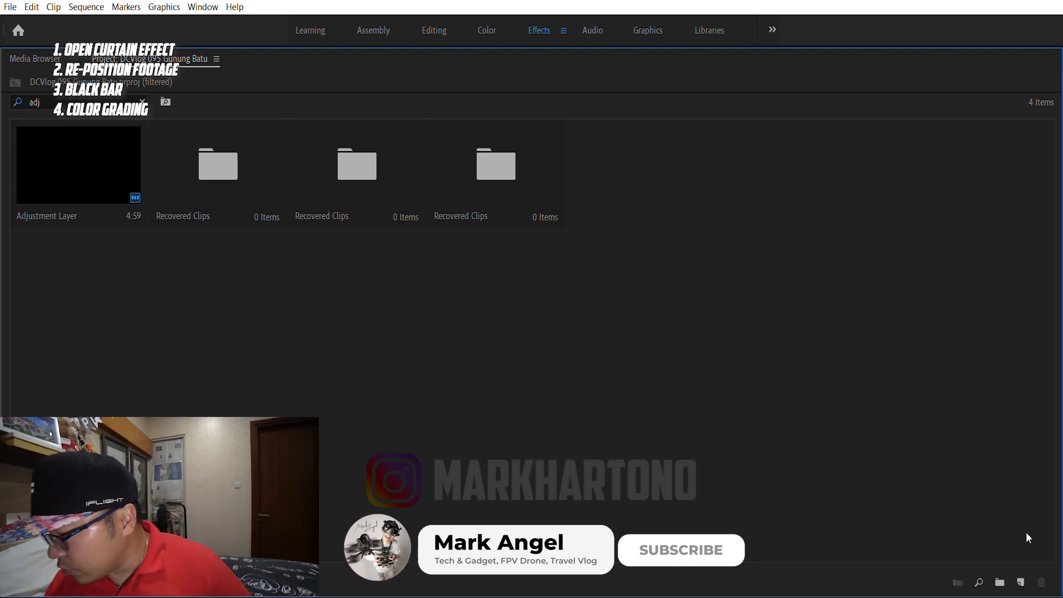
{"action": "left_click", "coordinate": [1018, 570]}
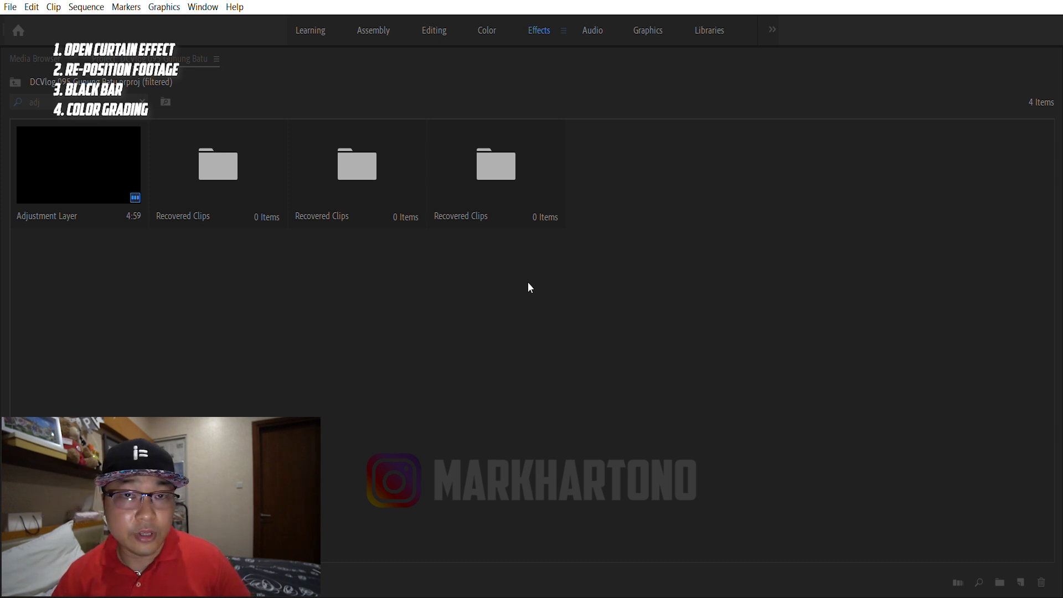
{"action": "left_click", "coordinate": [89, 150]}
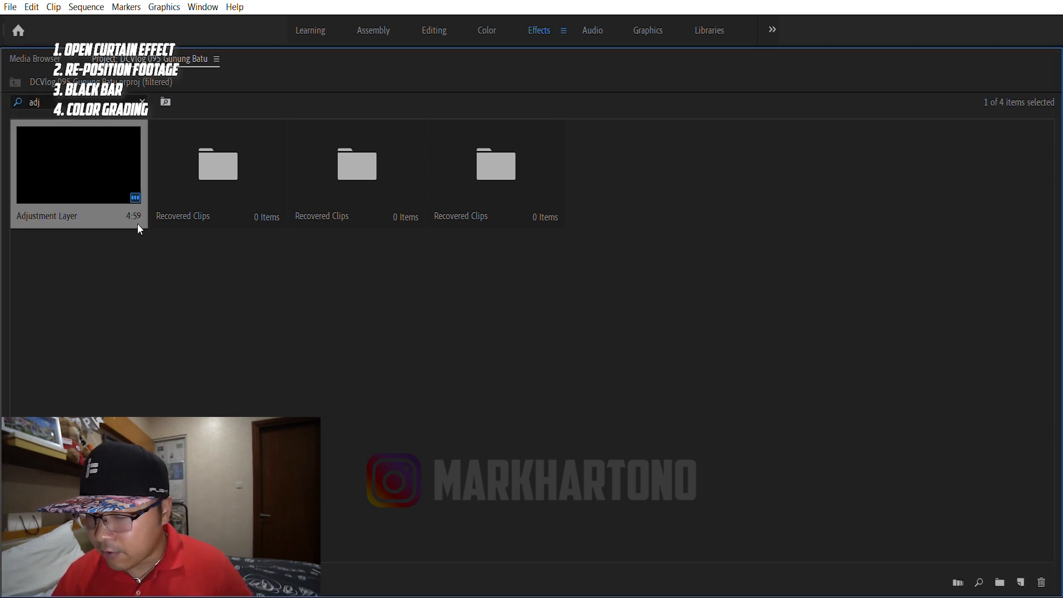
Step: Place the Adjustment Layer on V3 above the black bar clip and extend it to the end of the footage
{"action": "key", "text": "grave"}
{"action": "left_click_drag", "start_coordinate": [68, 448], "coordinate": [564, 468]}
{"action": "left_click_drag", "start_coordinate": [627, 443], "coordinate": [671, 446]}
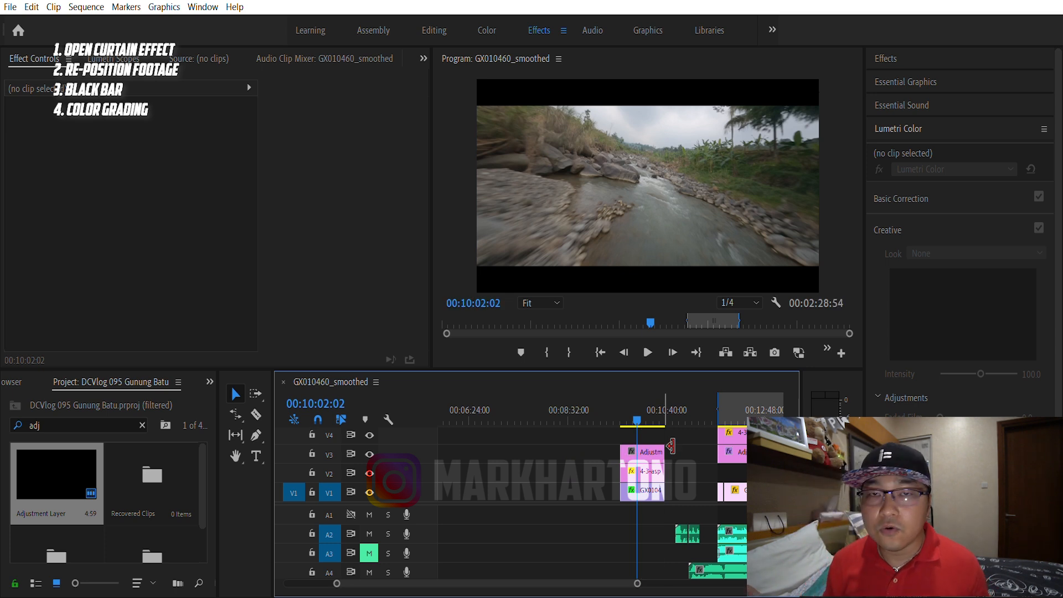
Step: Apply the MarkAngel TealnOrange LUT as the Creative look on the V3 adjustment layer
{"action": "left_click", "coordinate": [650, 451]}
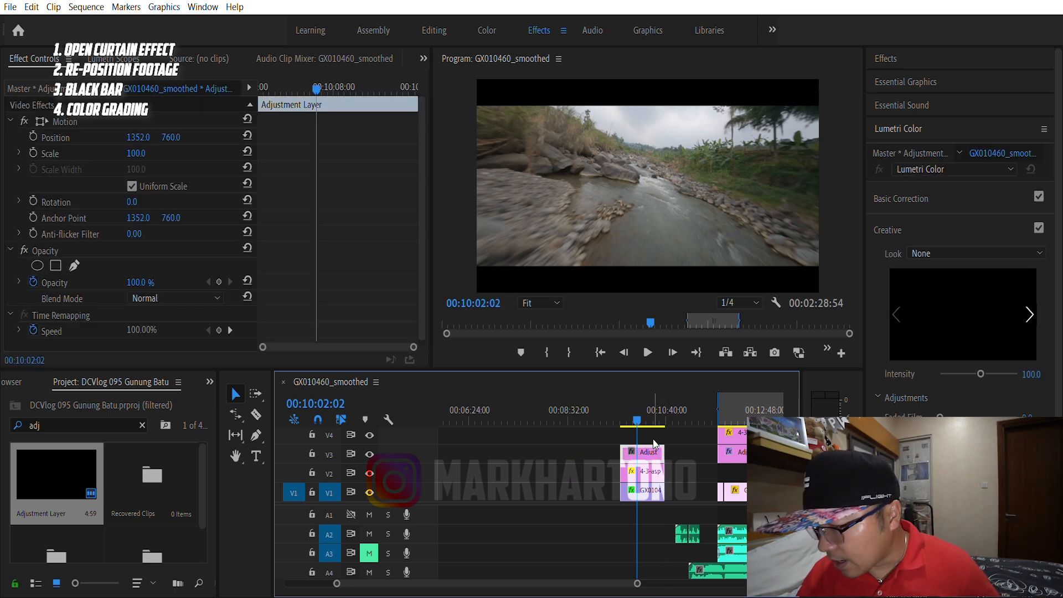
{"action": "left_click_drag", "start_coordinate": [633, 404], "coordinate": [625, 399]}
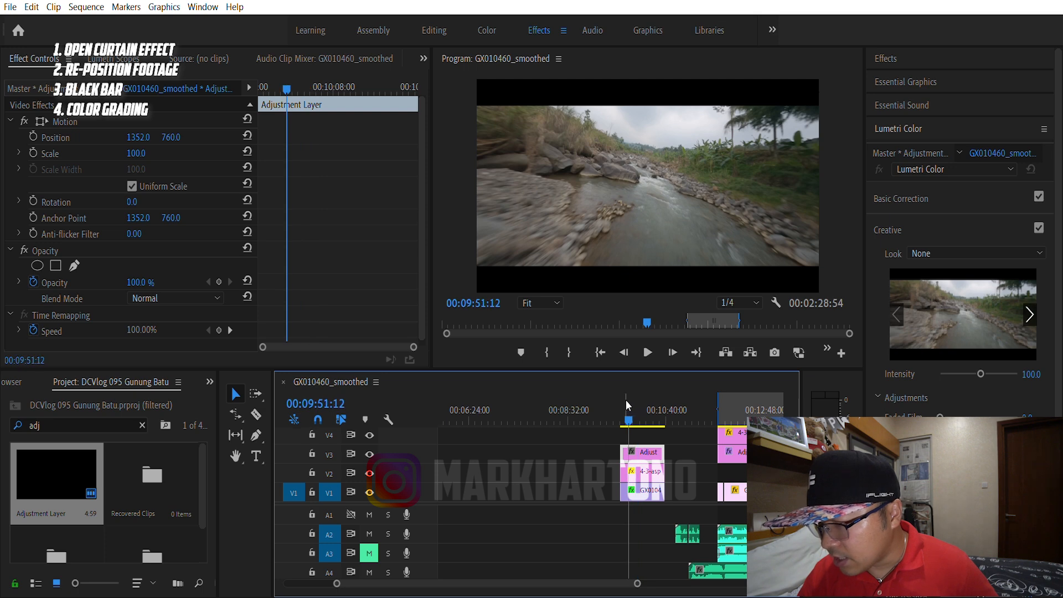
{"action": "key", "text": "space"}
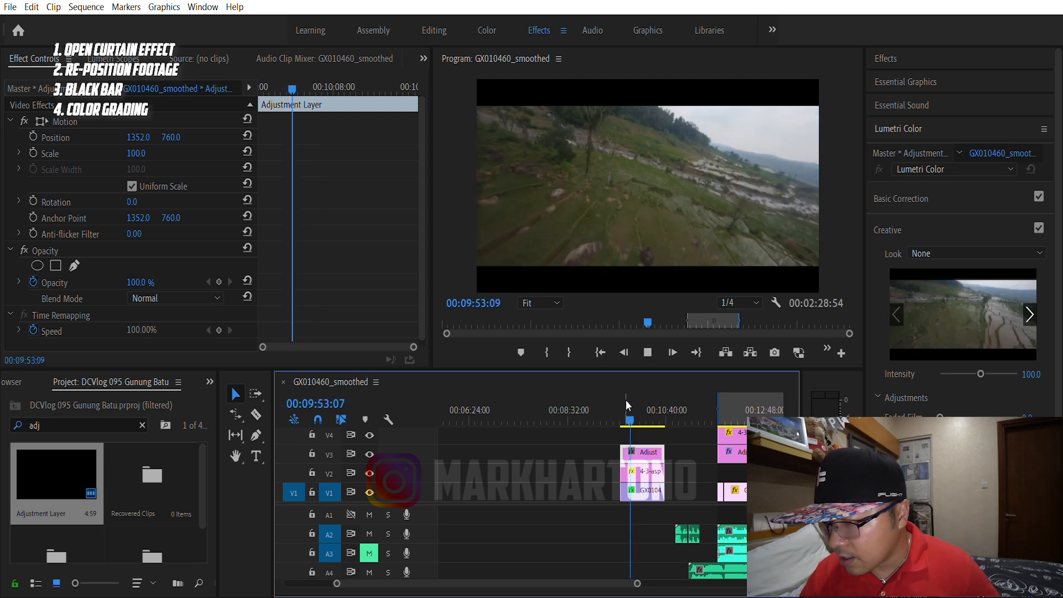
{"action": "left_click", "coordinate": [633, 407]}
{"action": "scroll", "coordinate": [960, 233], "scroll_direction": "down", "scroll_amount": 5}
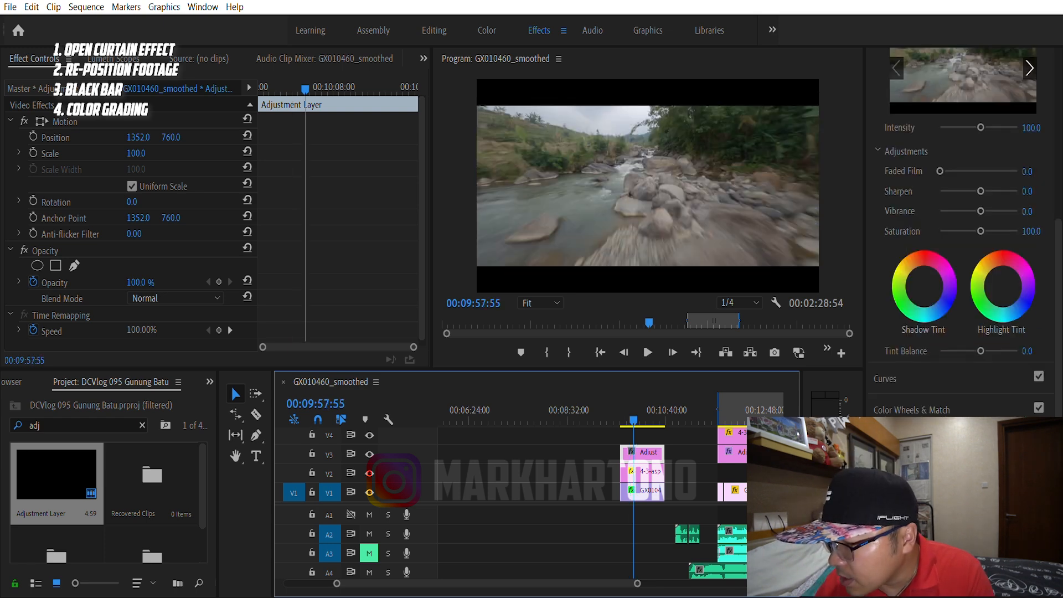
{"action": "scroll", "coordinate": [918, 364], "scroll_direction": "up", "scroll_amount": 5}
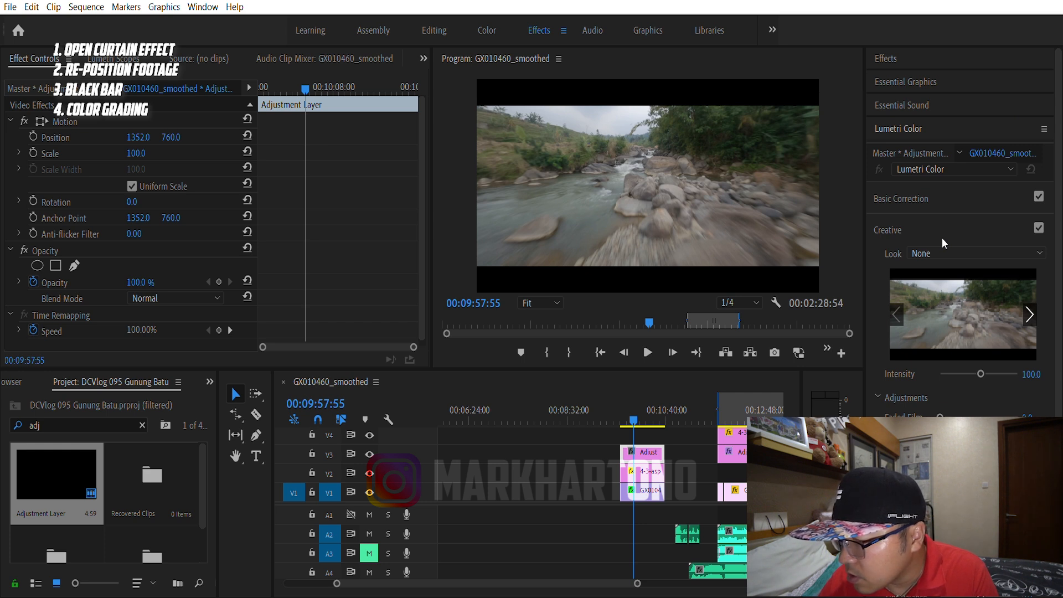
{"action": "left_click", "coordinate": [919, 310]}
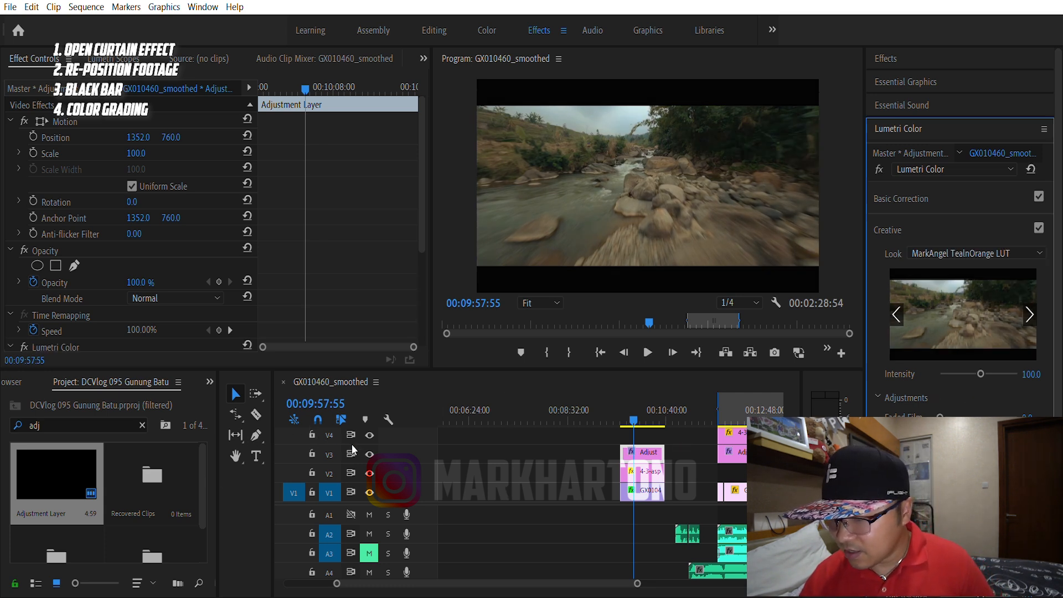
Step: Compare the footage with and without the V3 color grade, and play back the graded result
{"action": "left_click", "coordinate": [369, 453]}
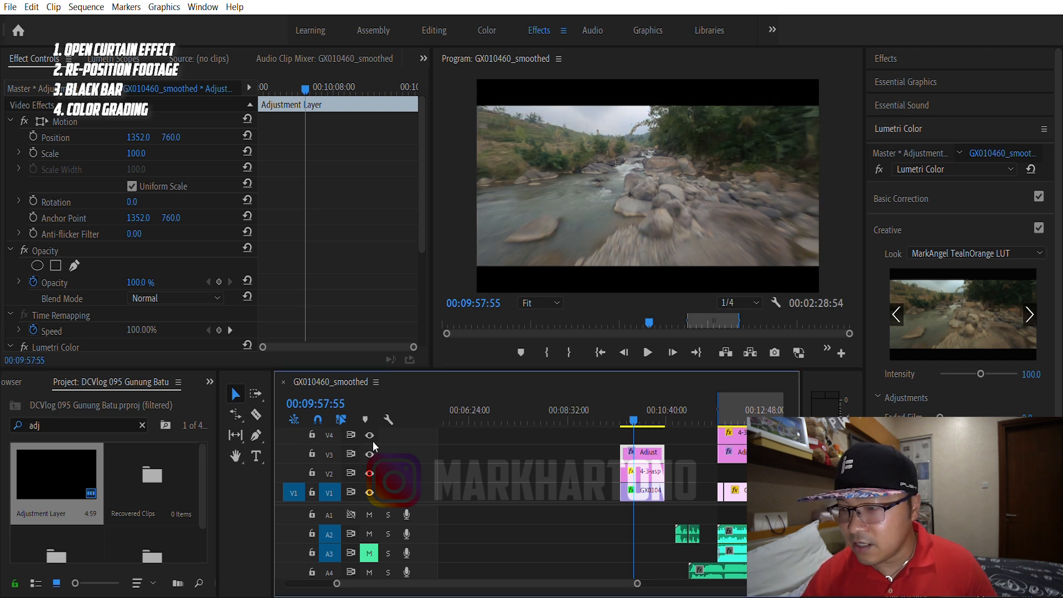
{"action": "left_click", "coordinate": [372, 445]}
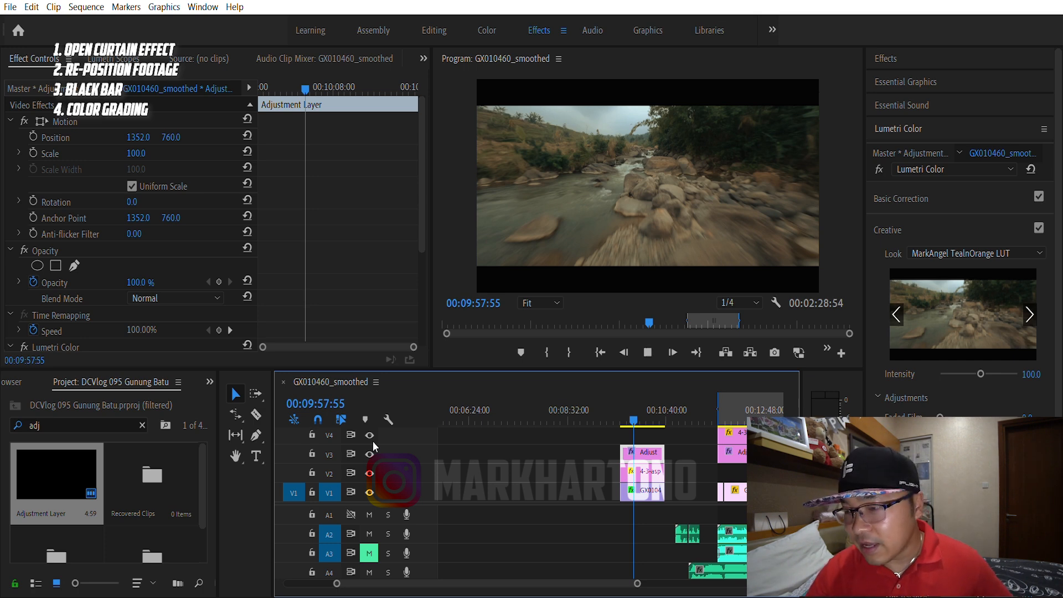
{"action": "key", "text": "space"}
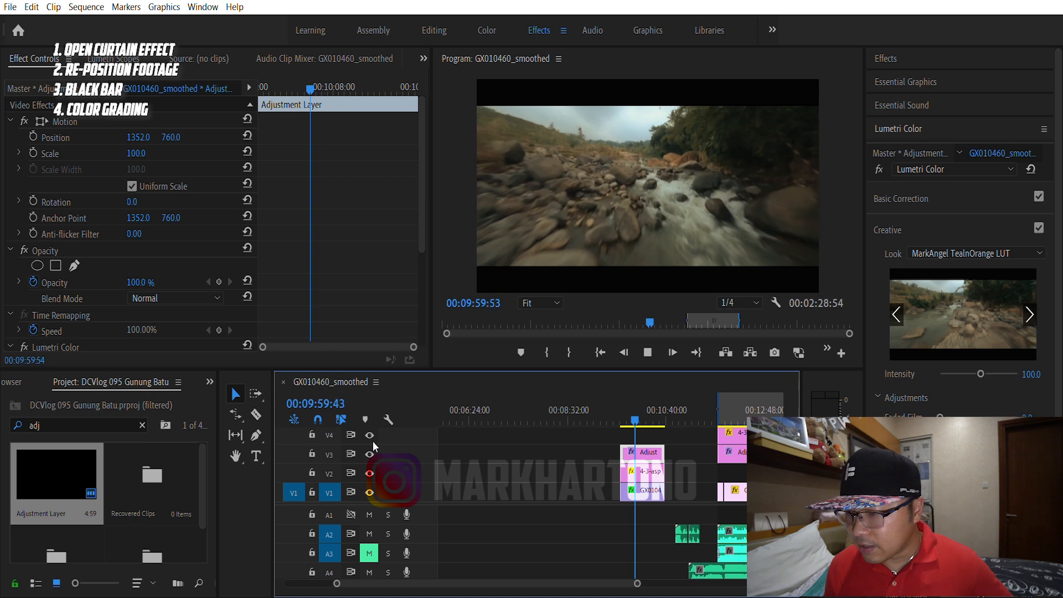
{"action": "key", "text": "space"}
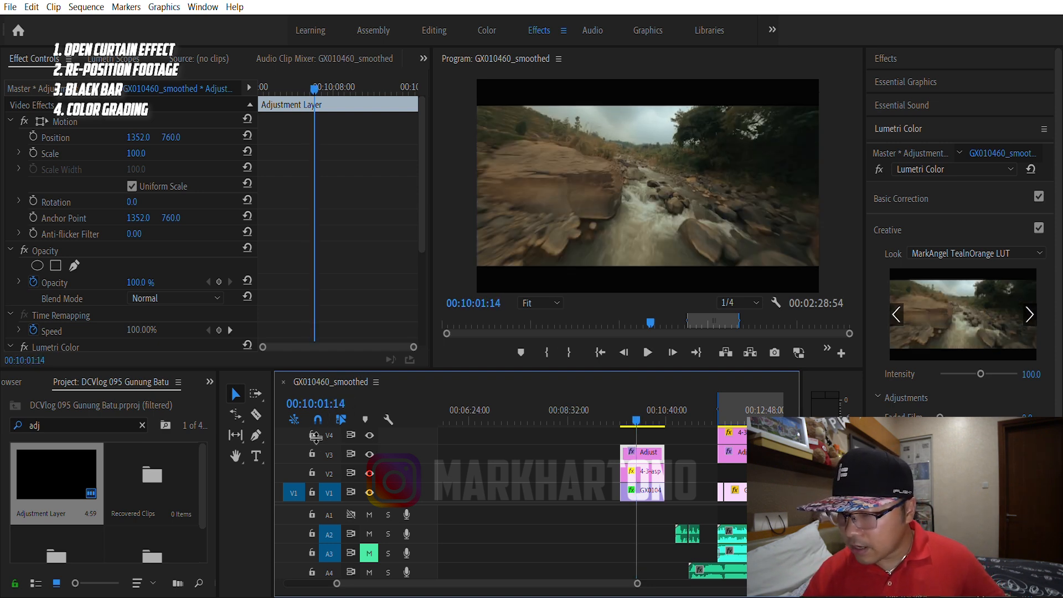
{"action": "left_click", "coordinate": [369, 454]}
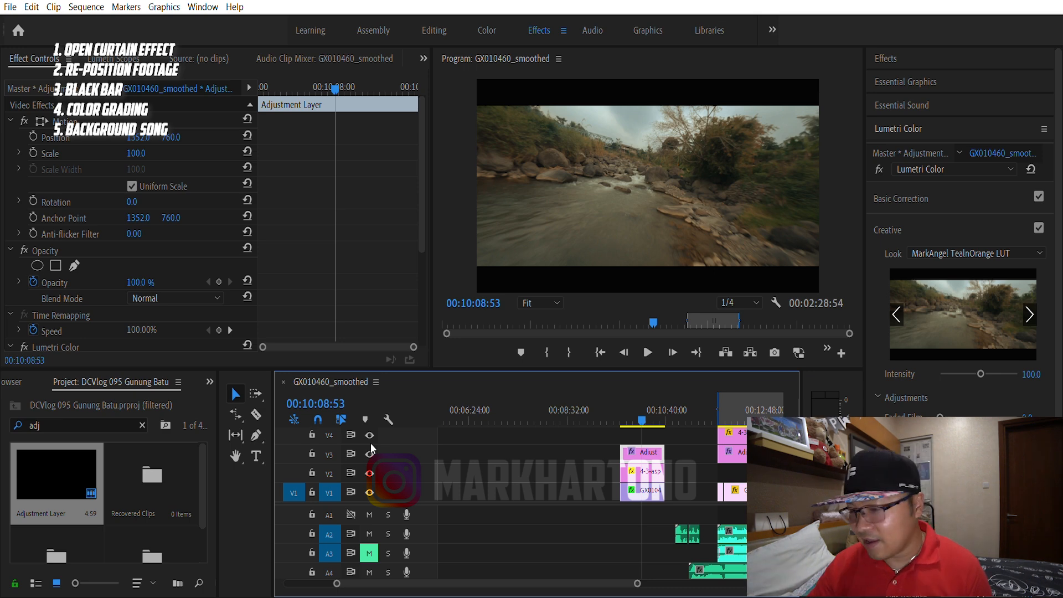
Step: Play back the finished edit with its background song from 00:11:51:00
{"action": "left_click", "coordinate": [725, 397]}
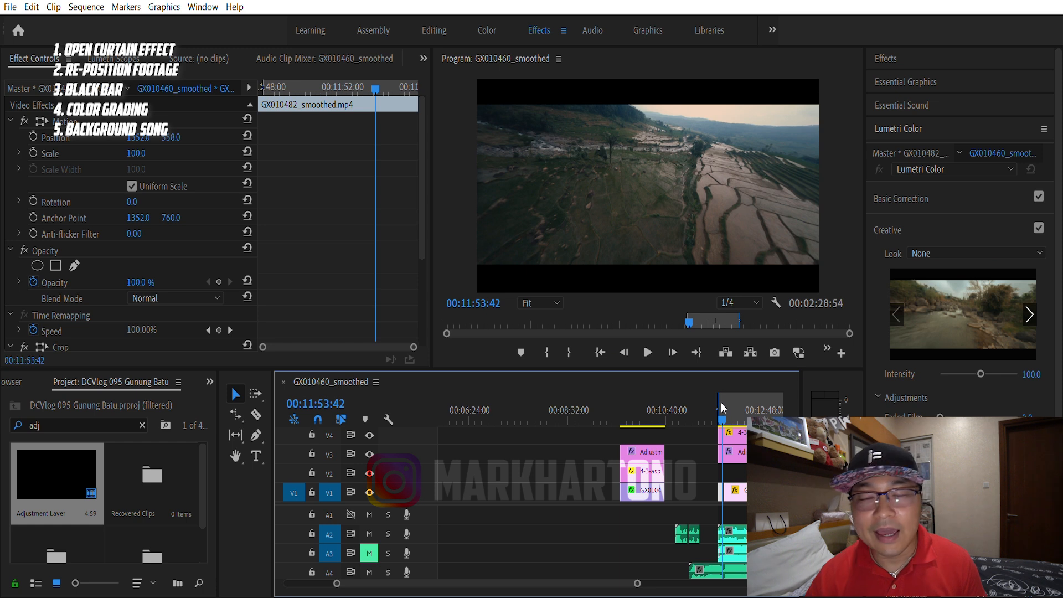
{"action": "left_click_drag", "start_coordinate": [723, 408], "coordinate": [725, 406]}
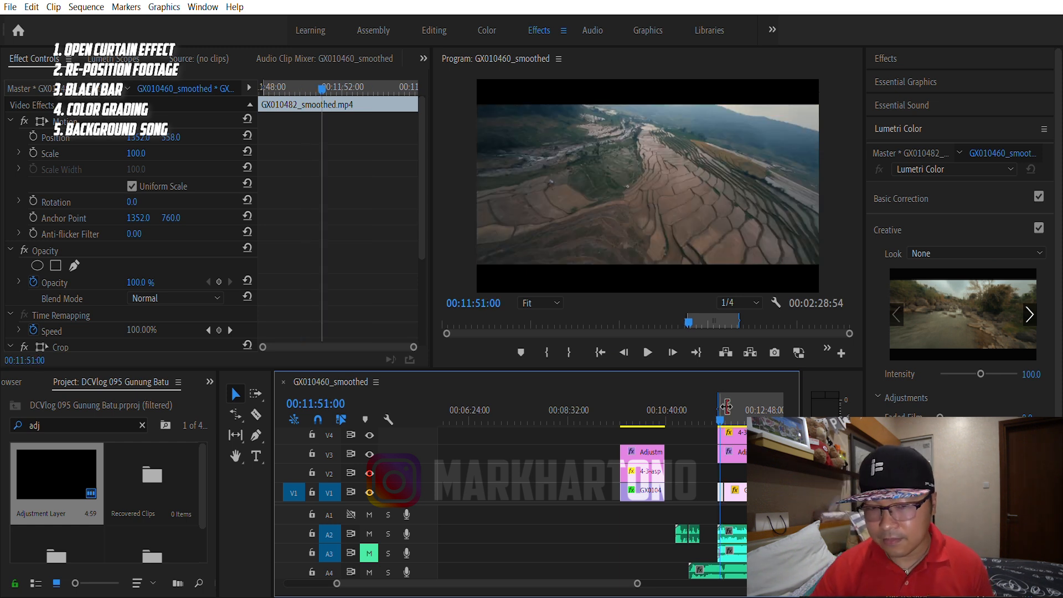
{"action": "key", "text": "space"}
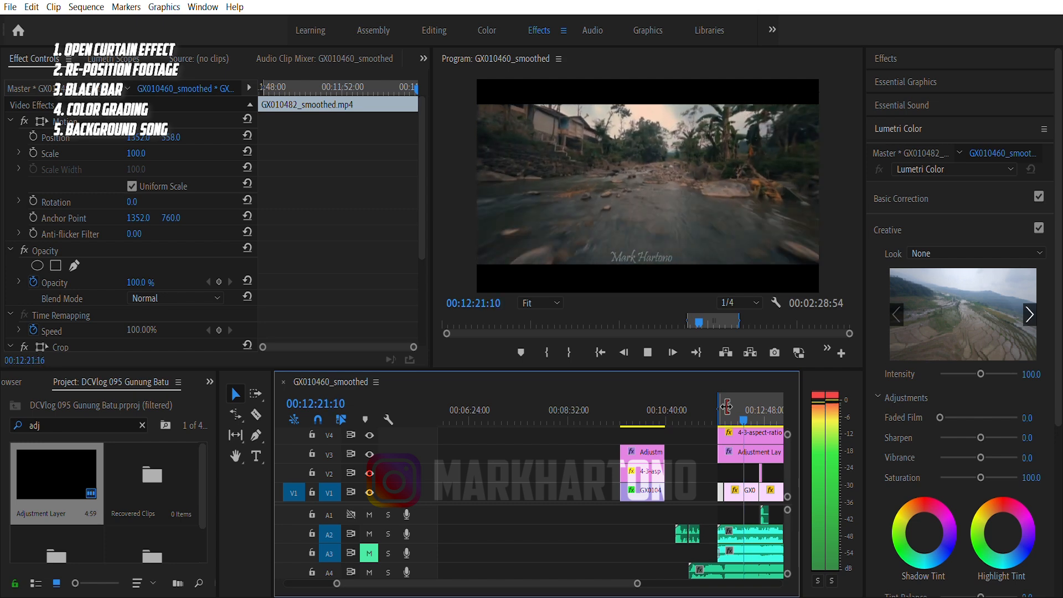
{"action": "key", "text": "space"}
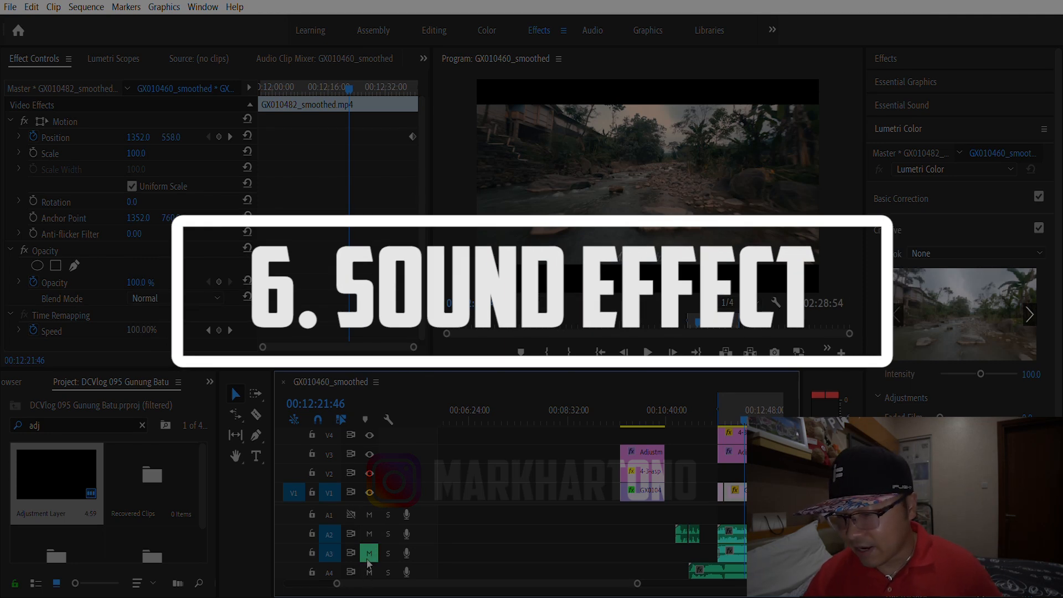
Step: Mute audio track A4 and play back the finished edit from near its start
{"action": "left_click", "coordinate": [369, 570]}
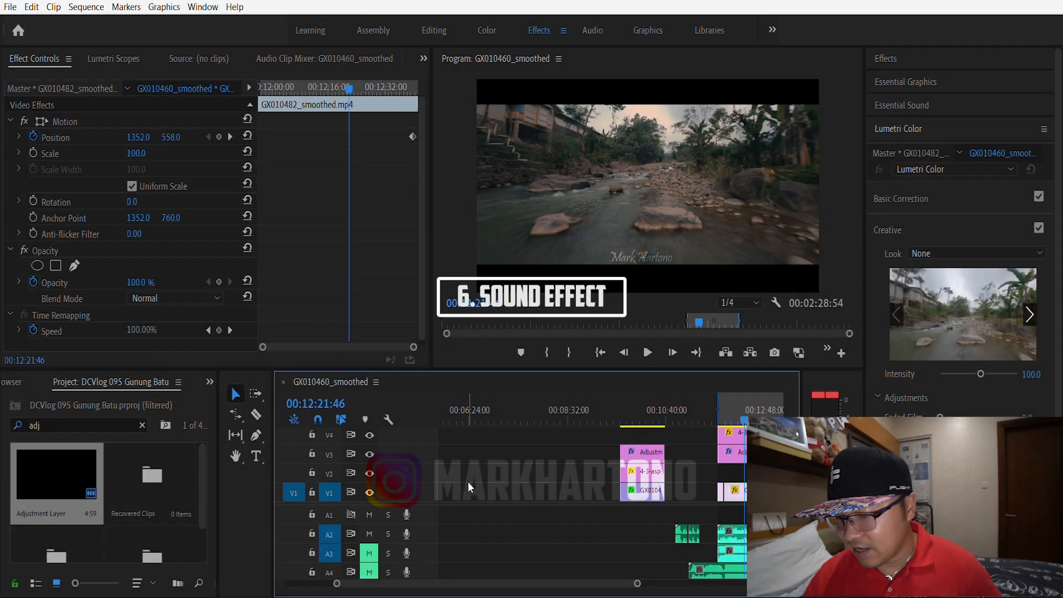
{"action": "left_click", "coordinate": [725, 396]}
{"action": "key", "text": "space"}
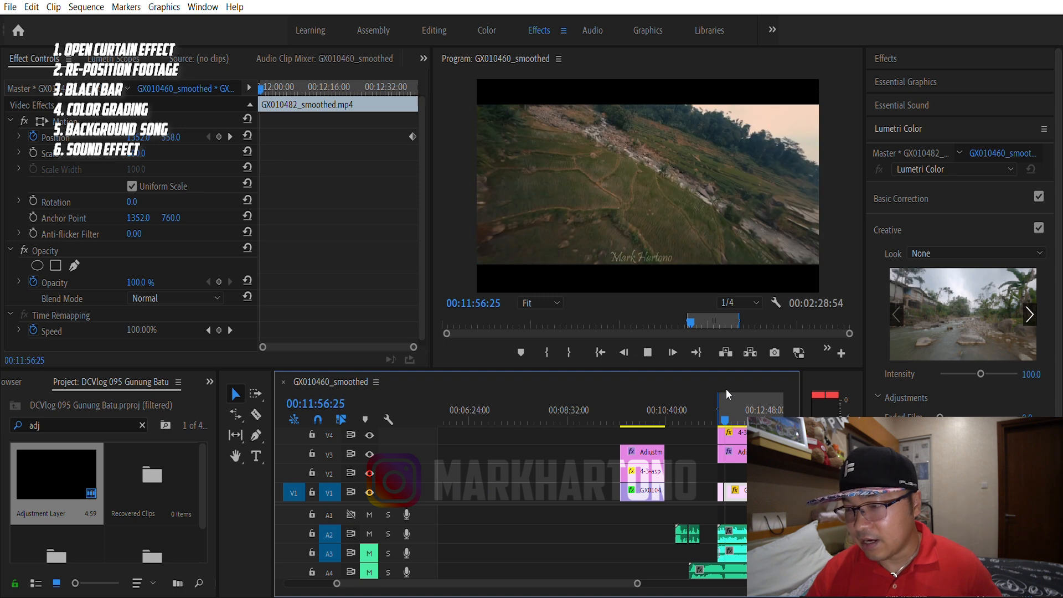